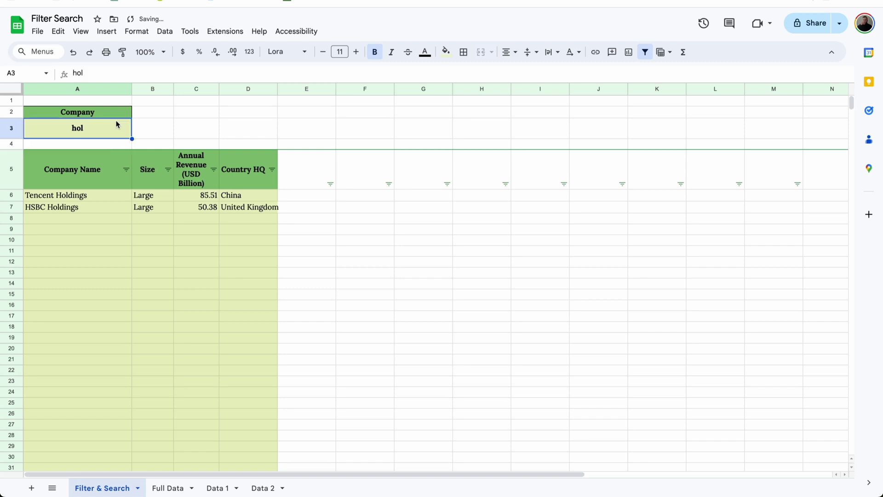
# Step: Try a 'ch' company search in A3, review Data 1 and Data 2, then return to Filter & Search
pyautogui.write('ch')
pyautogui.press('Return')
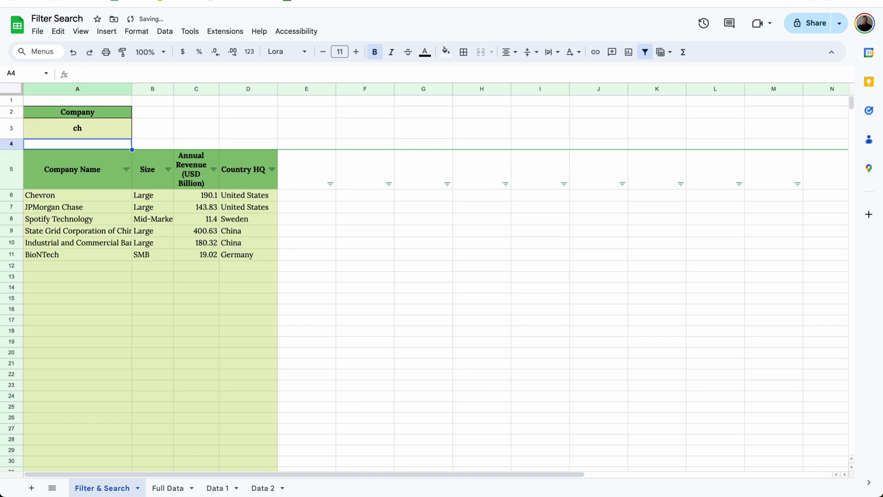
pyautogui.click(217, 487)
pyautogui.click(262, 487)
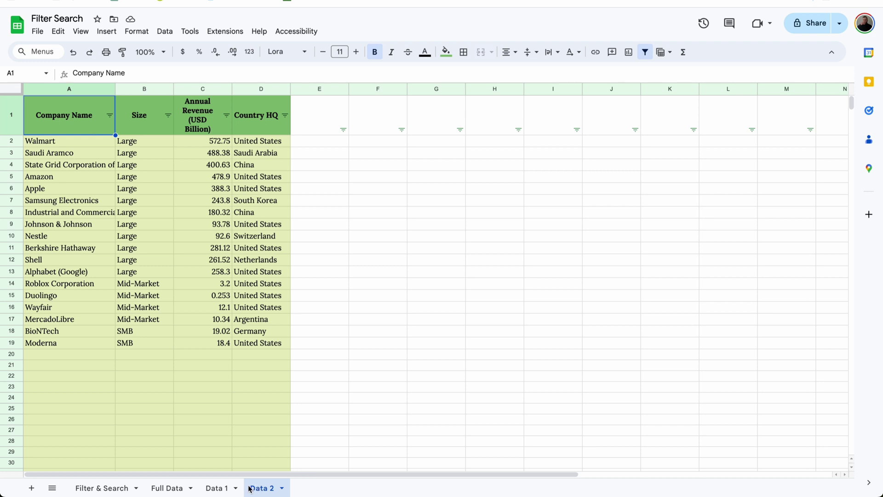
pyautogui.click(102, 488)
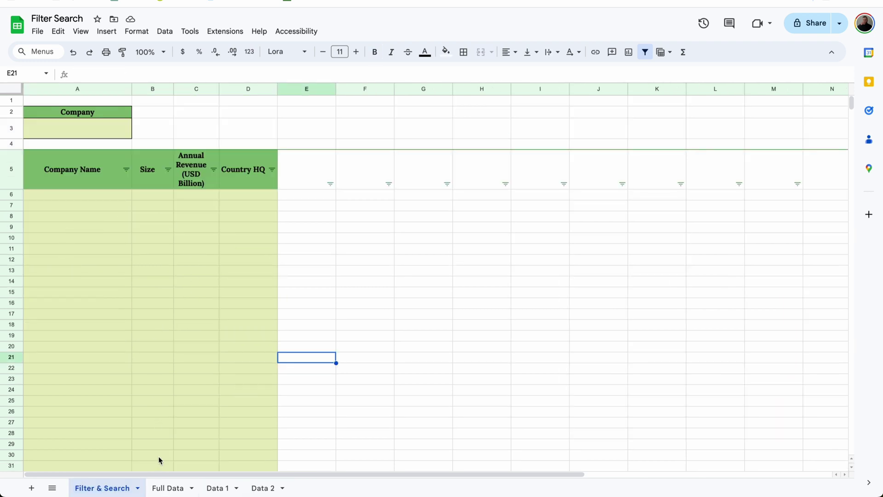
# Step: In Full Data A2, enter =VSTACK('Data 1'!A2:D20,'Data 2'!A2:D19) to stack both company lists
pyautogui.click(168, 487)
pyautogui.click(59, 133)
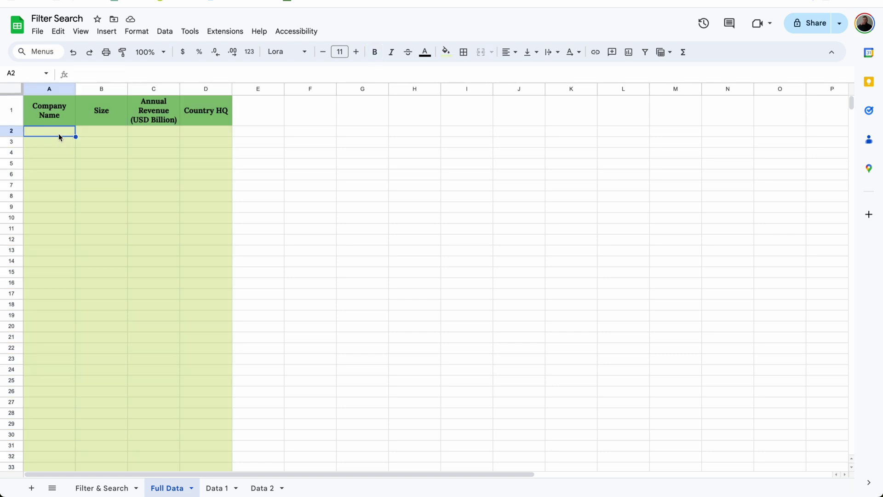
pyautogui.write('=')
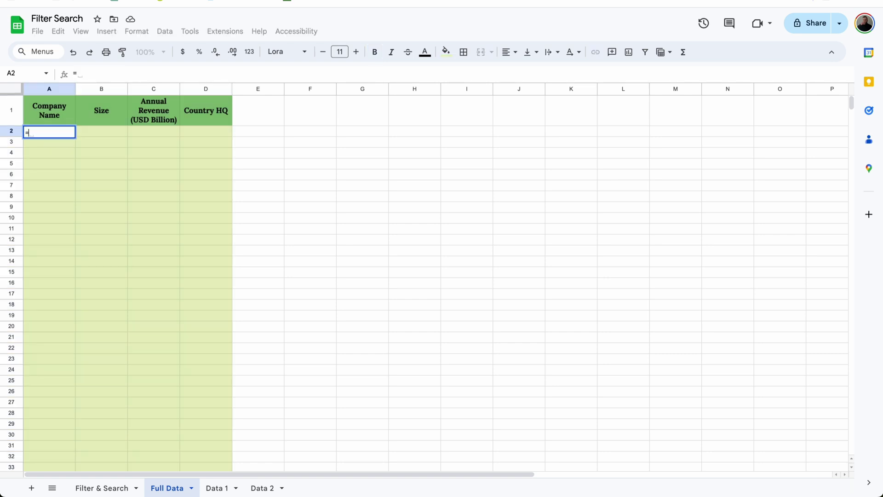
pyautogui.write('vst')
pyautogui.press('Tab')
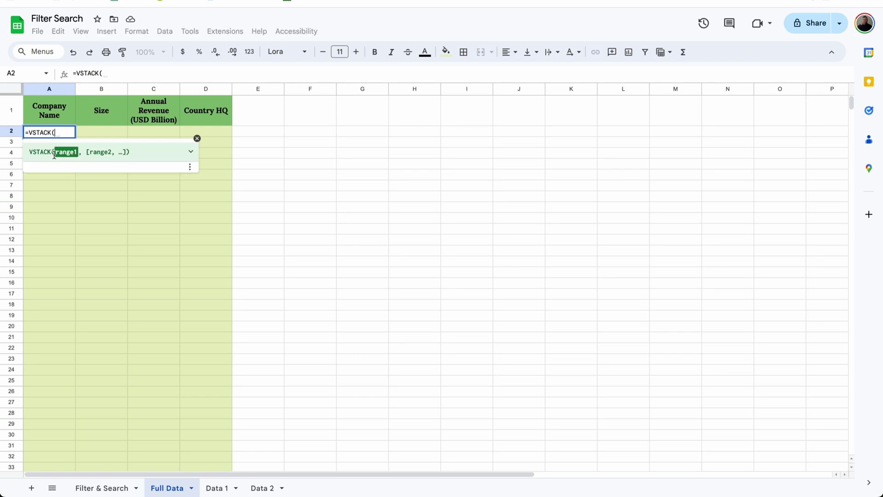
pyautogui.click(216, 488)
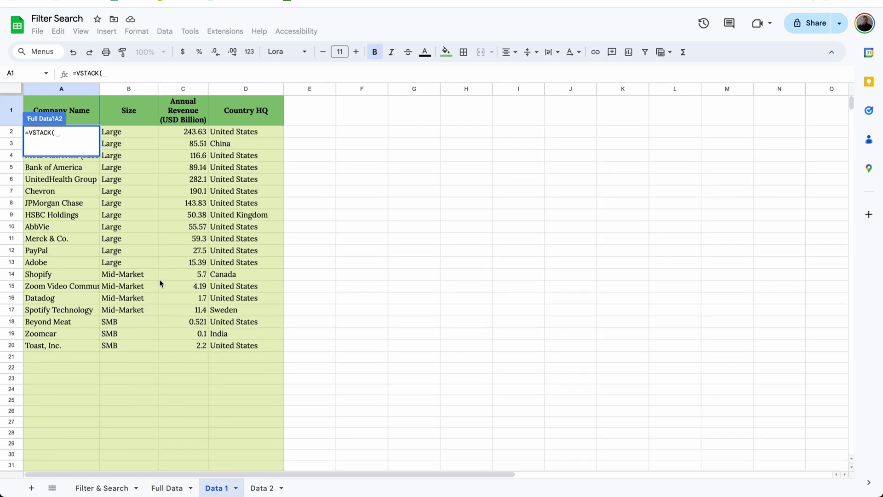
pyautogui.moveTo(256, 134); pyautogui.dragTo(70, 354)
pyautogui.write(',')
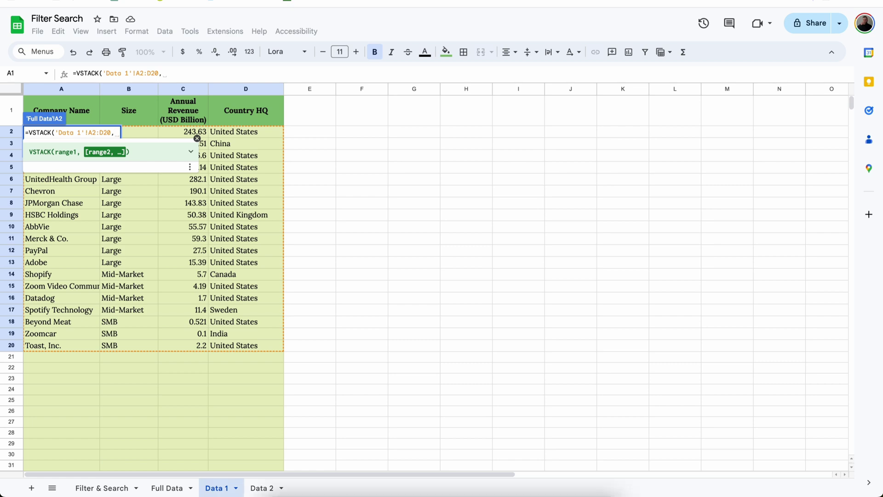
pyautogui.click(253, 489)
pyautogui.moveTo(257, 141); pyautogui.dragTo(70, 344)
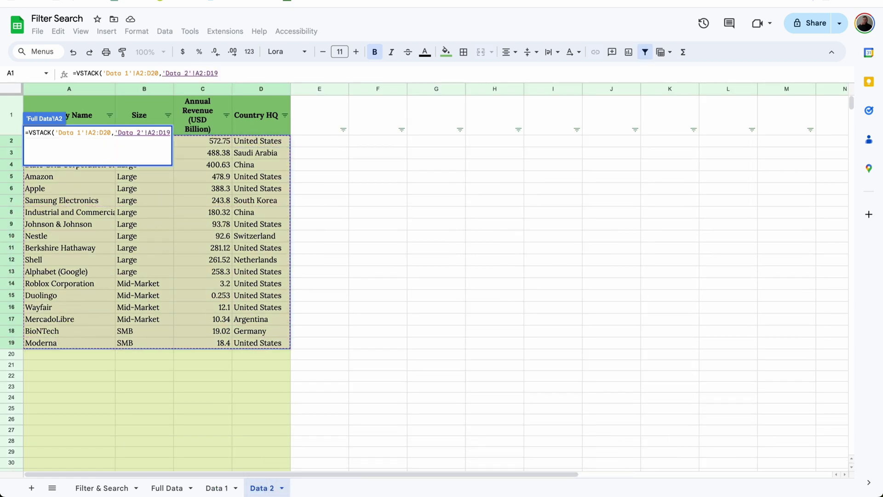
pyautogui.press('Return')
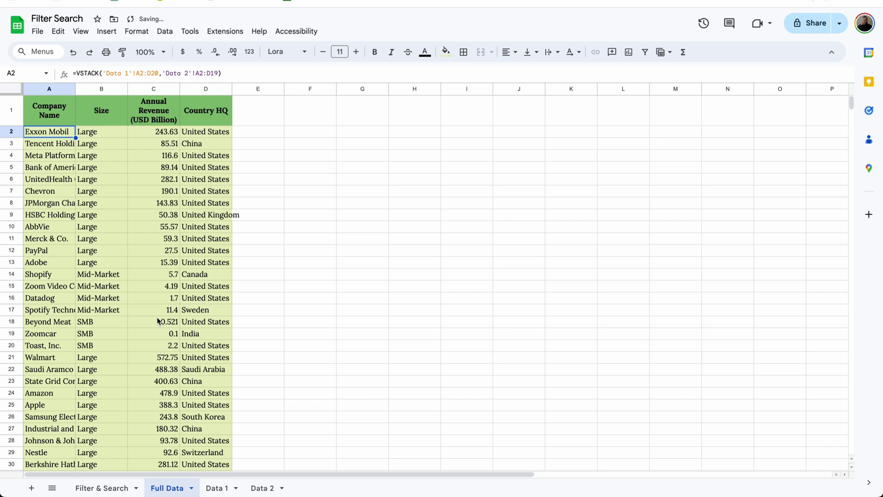
# Step: Make A2's stacked ranges open-ended as 'Data 1'!A2:D and 'Data 2'!A2:D
pyautogui.click(160, 73)
pyautogui.press('BackSpace')
pyautogui.press('BackSpace')
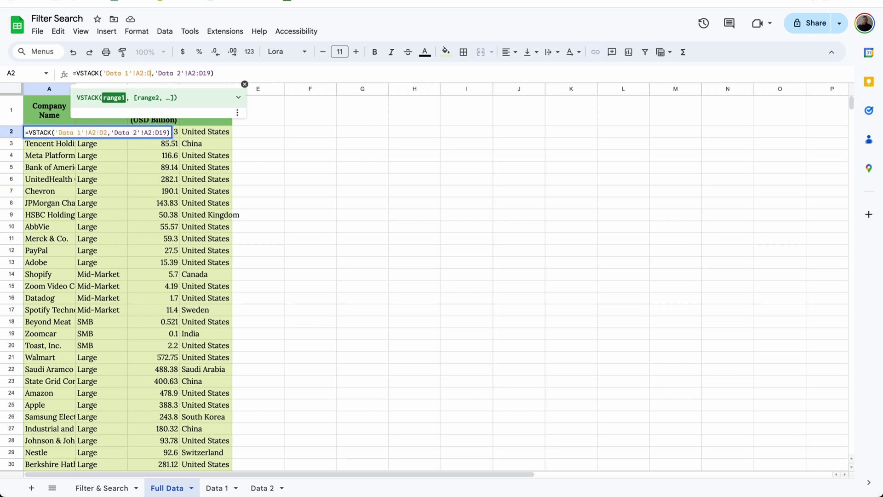
pyautogui.press('Right')
pyautogui.press('Right')
pyautogui.press('Right')
pyautogui.press('Right')
pyautogui.press('Right')
pyautogui.press('Right')
pyautogui.press('Right')
pyautogui.press('Right')
pyautogui.press('Right')
pyautogui.press('Right')
pyautogui.press('Right')
pyautogui.press('Right')
pyautogui.press('Right')
pyautogui.press('Right')
pyautogui.press('Right')
pyautogui.press('Right')
pyautogui.press('BackSpace')
pyautogui.press('BackSpace')
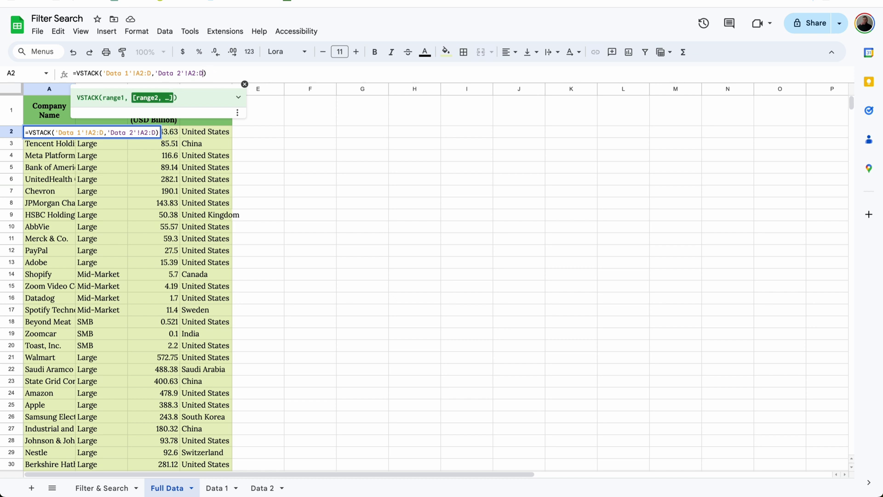
pyautogui.press('Return')
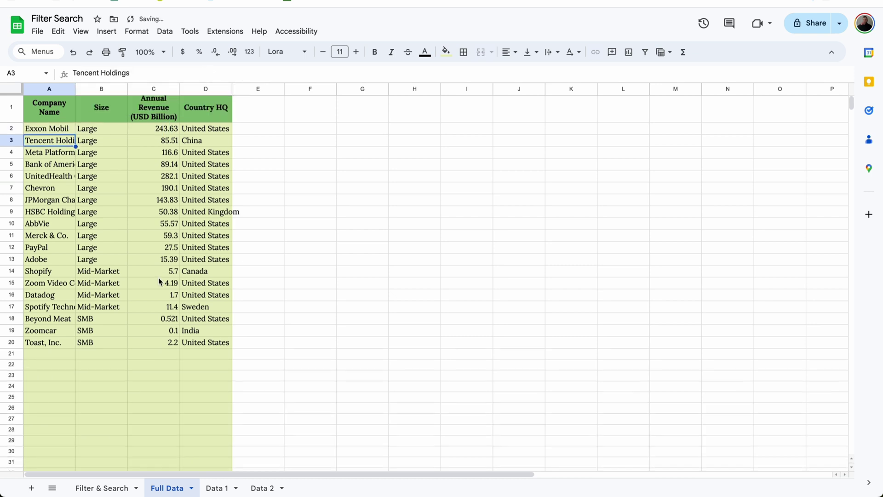
pyautogui.scroll(-3, 158, 277)
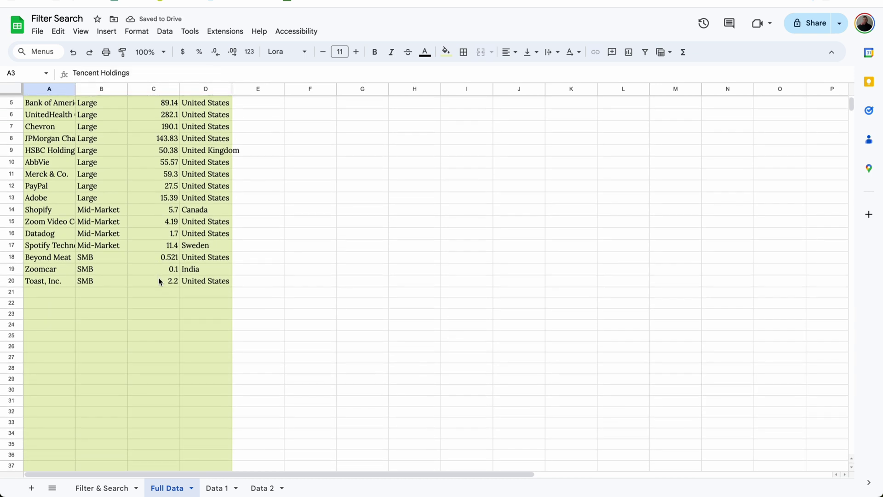
pyautogui.scroll(3, 123, 332)
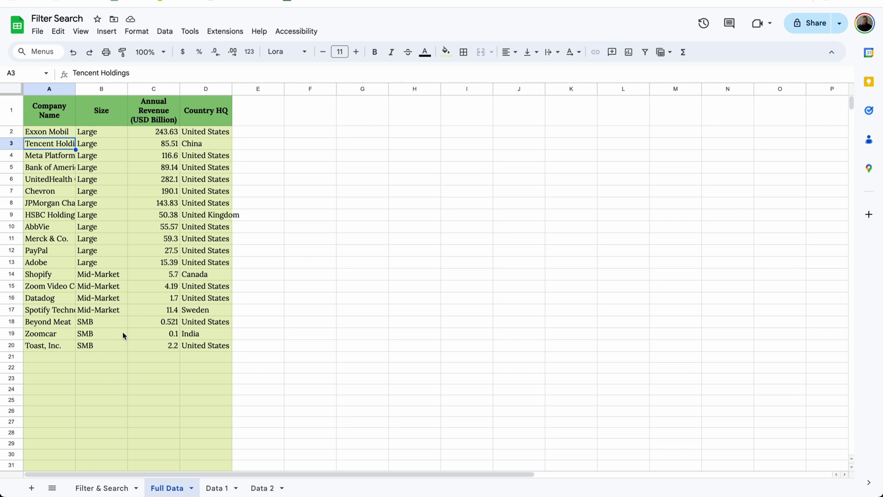
pyautogui.click(63, 131)
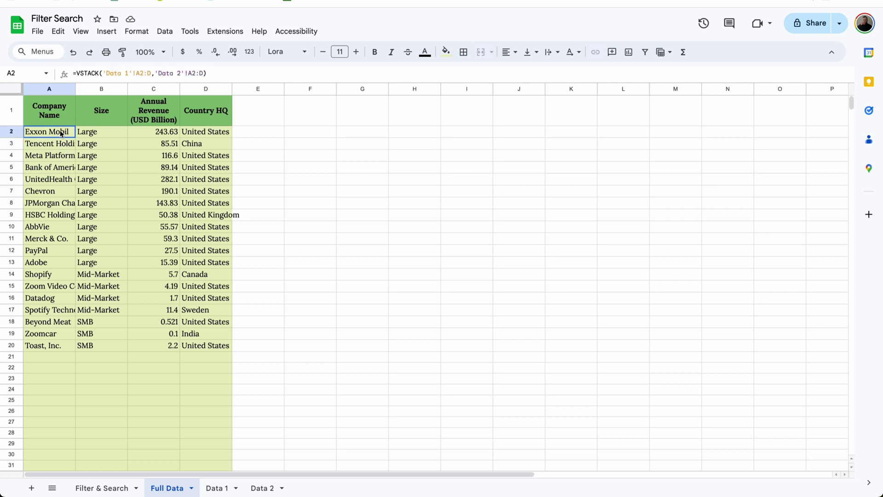
# Step: Wrap A2's VSTACK in FILTER, pasting a copy of the VSTACK as its condition
pyautogui.click(75, 73)
pyautogui.write('filter(')
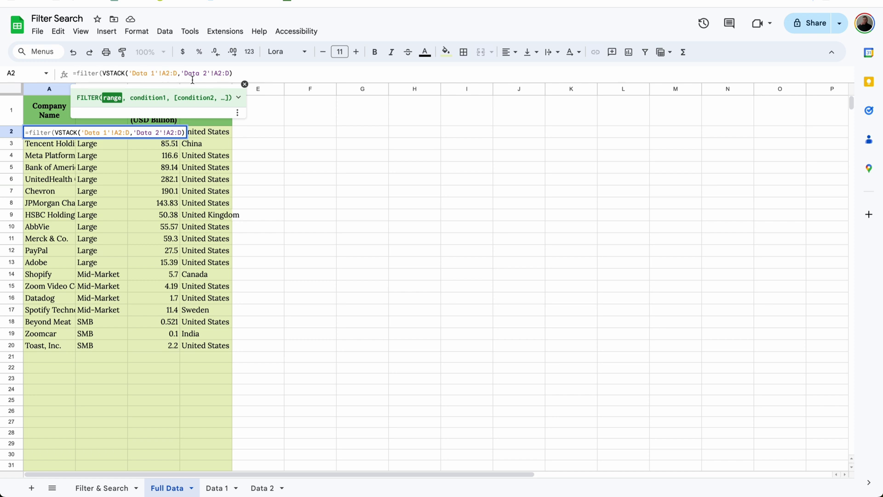
pyautogui.moveTo(232, 74); pyautogui.dragTo(104, 73)
pyautogui.hotkey('ctrl', 'c')
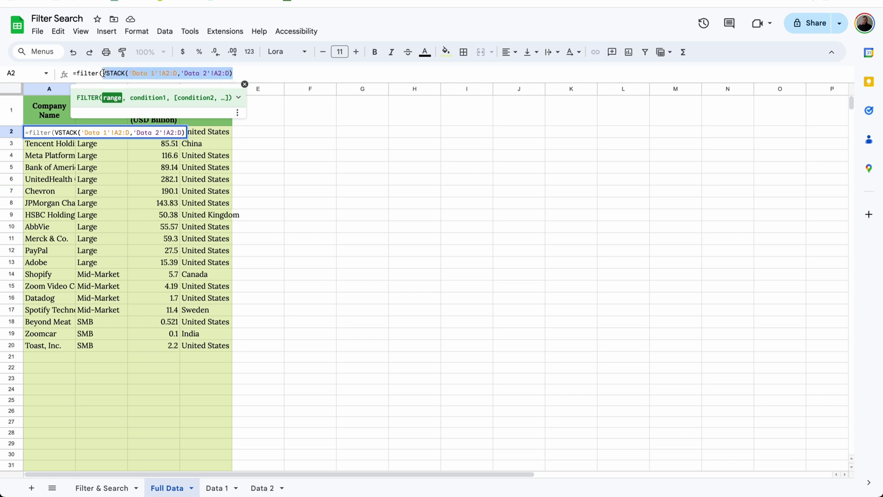
pyautogui.click(252, 75)
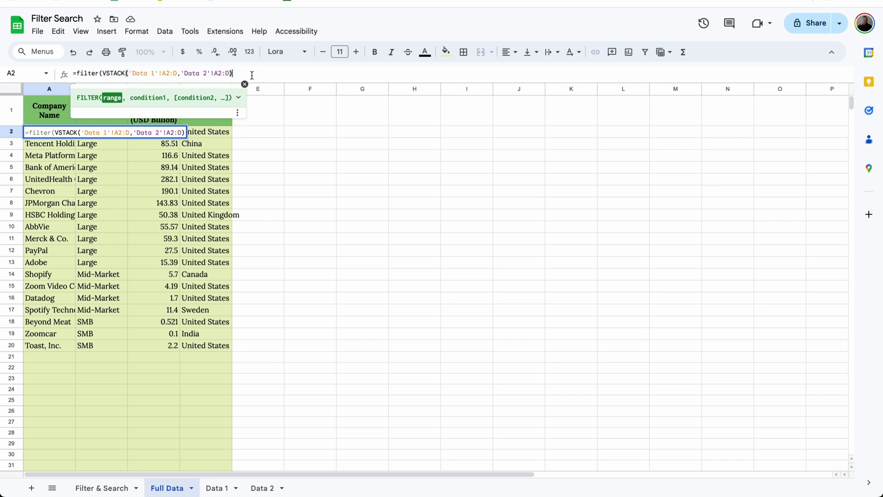
pyautogui.write(',')
pyautogui.hotkey('ctrl', 'v')
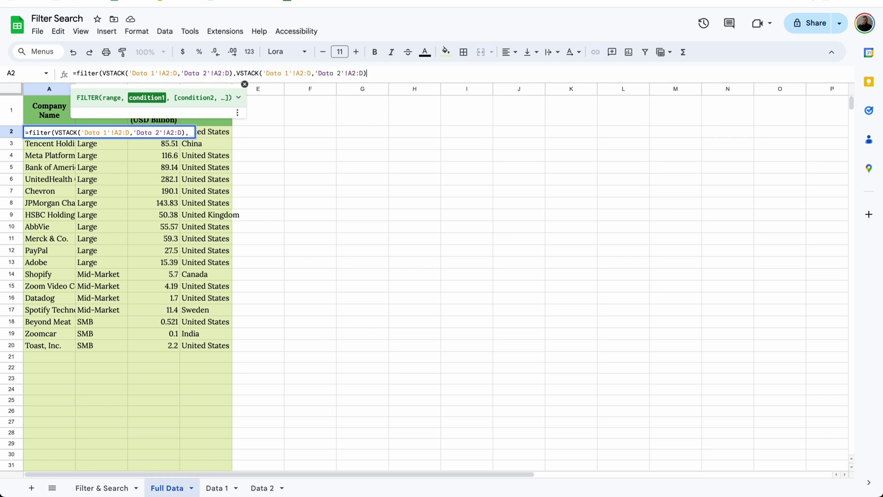
# Step: Narrow the condition's ranges to column A and add <>"" to drop blank company rows
pyautogui.click(312, 74)
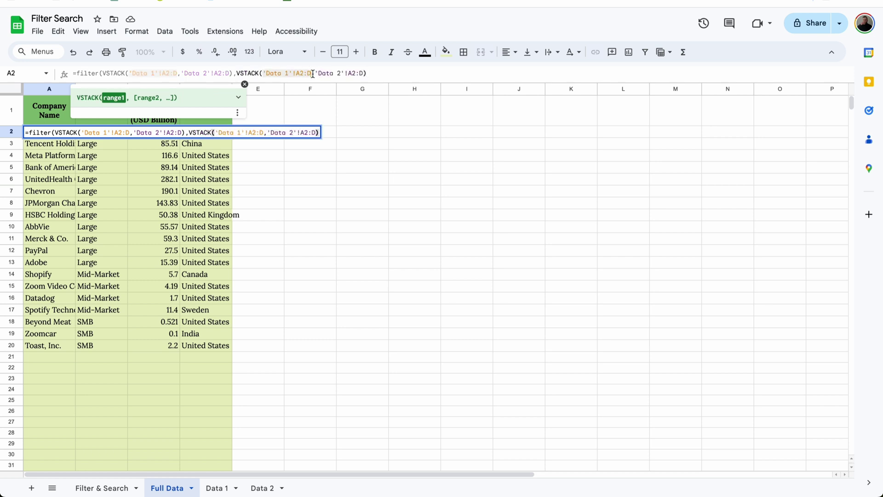
pyautogui.press('BackSpace')
pyautogui.write('A')
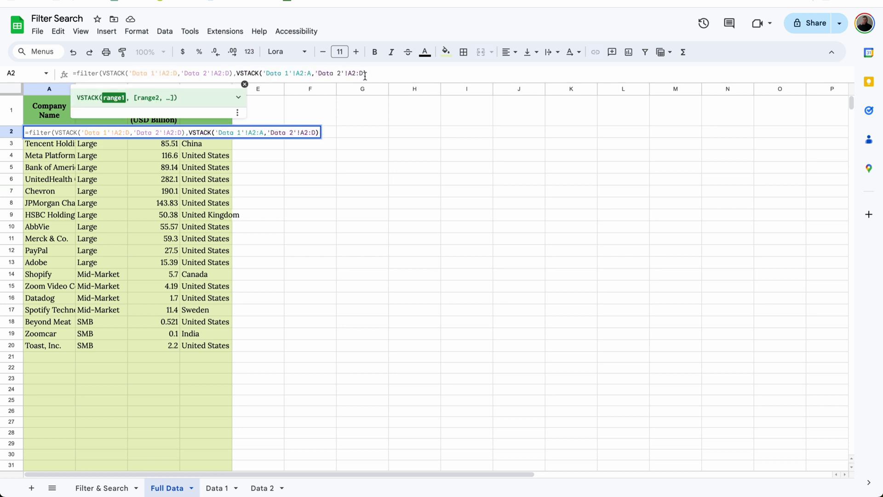
pyautogui.click(365, 74)
pyautogui.press('BackSpace')
pyautogui.write('A')
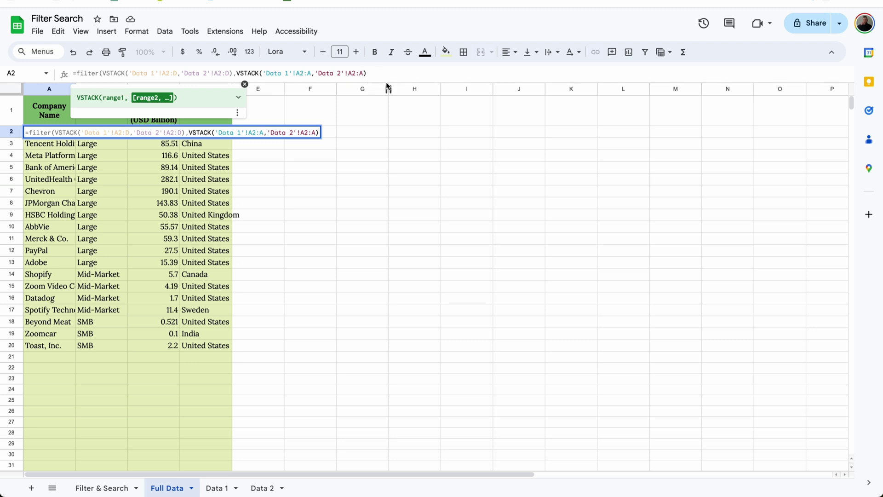
pyautogui.click(379, 76)
pyautogui.write('<>"")')
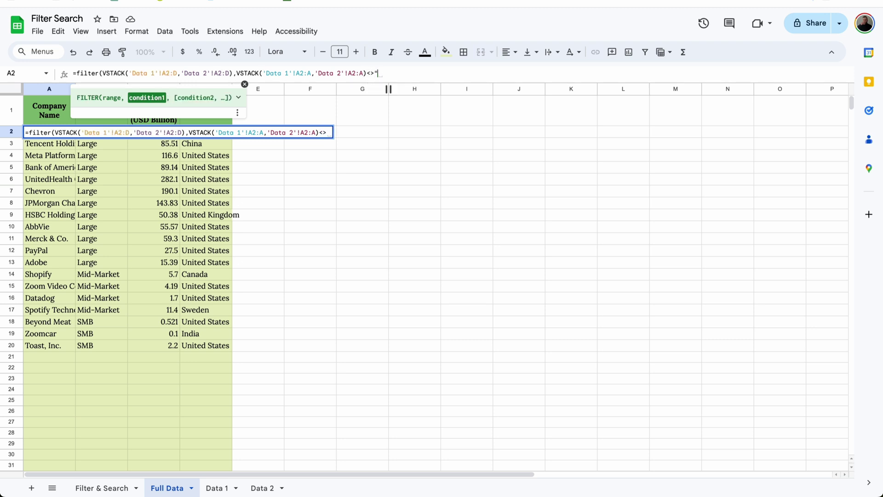
pyautogui.press('Return')
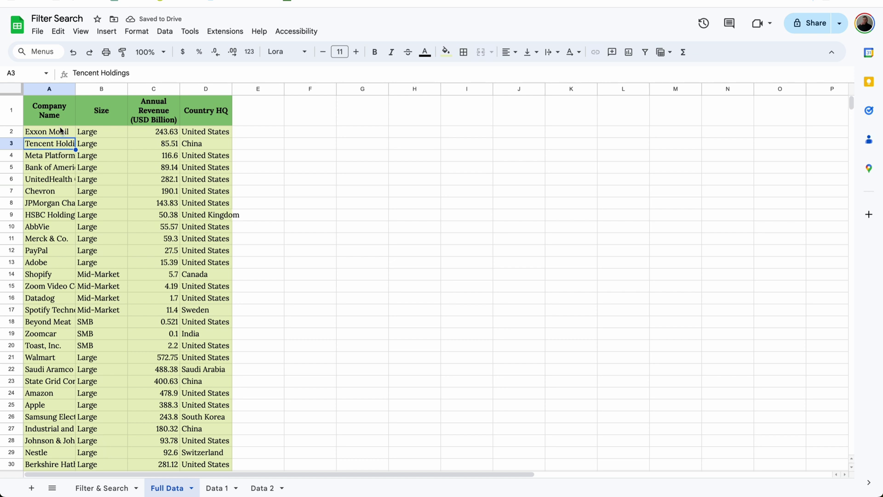
pyautogui.click(60, 131)
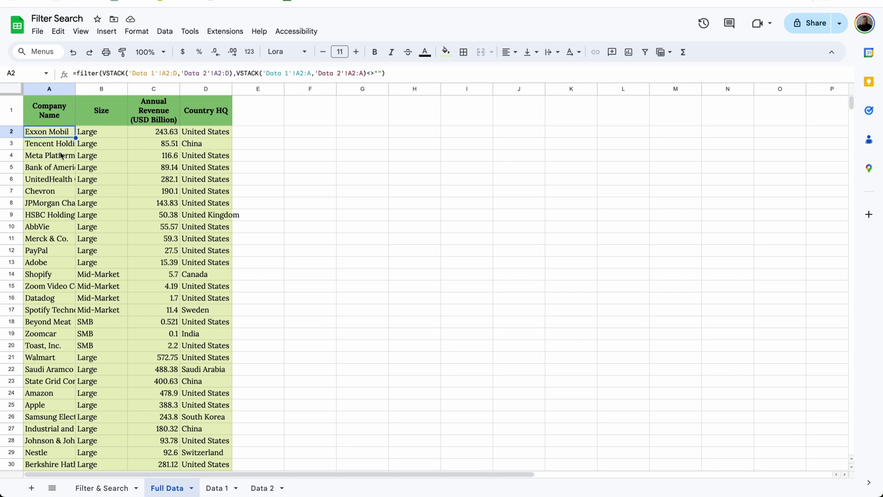
# Step: Start A6's =filter formula on Filter & Search with the open-ended range 'Full Data'!A2:D
pyautogui.click(116, 488)
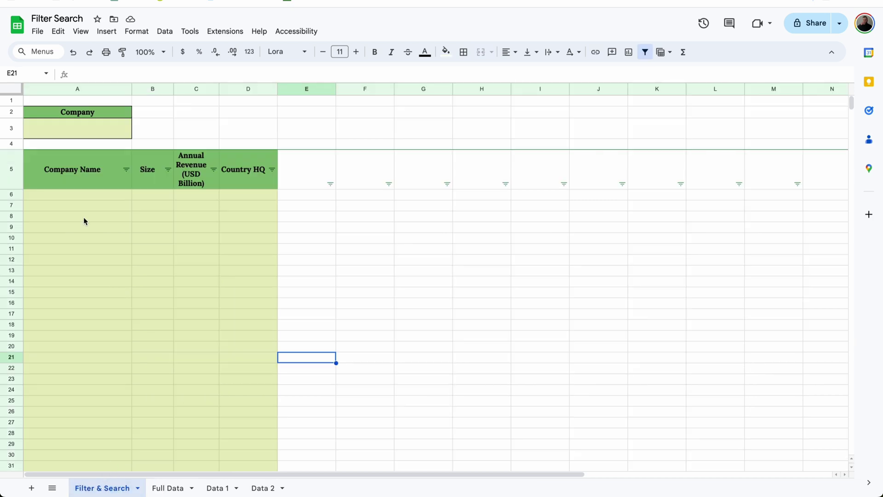
pyautogui.click(86, 195)
pyautogui.write('=')
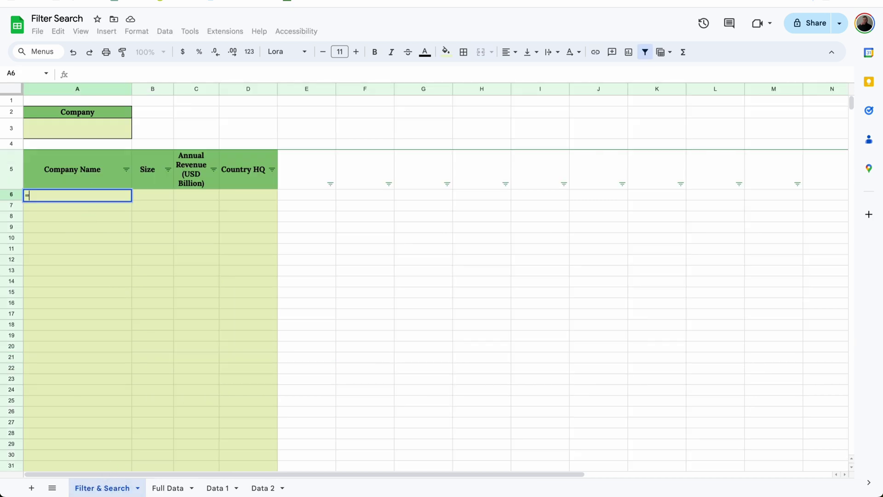
pyautogui.write('filter(')
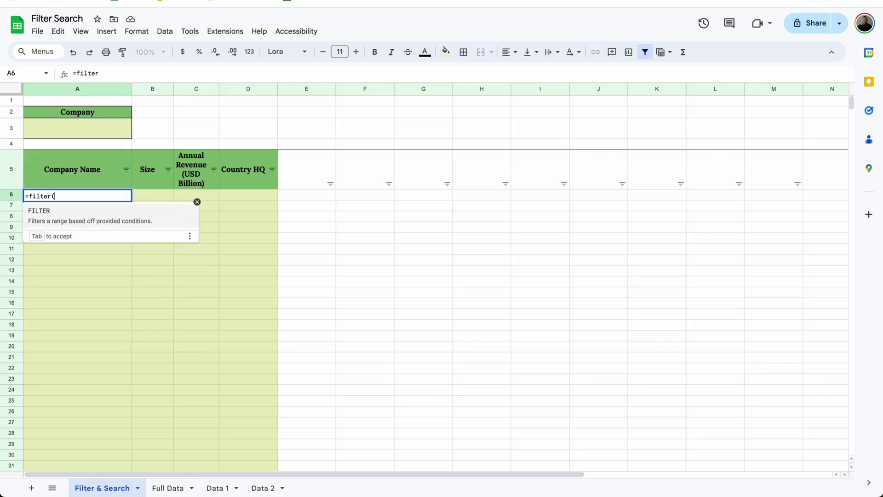
pyautogui.click(170, 487)
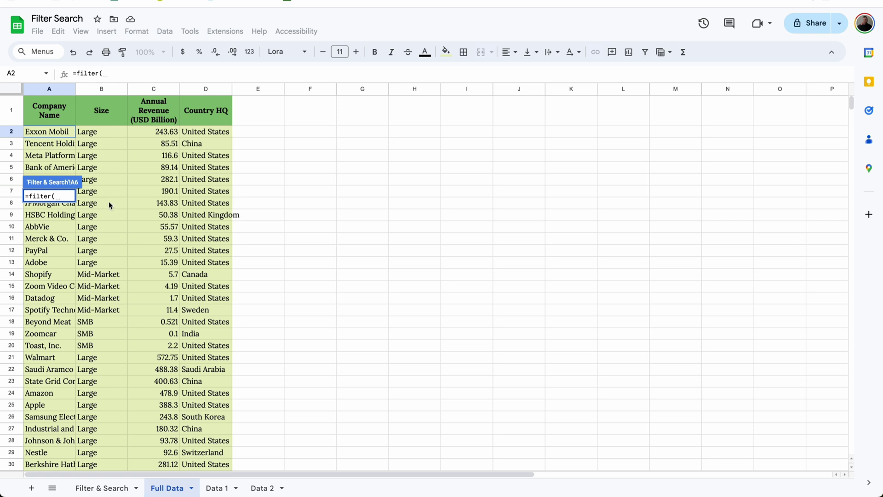
pyautogui.moveTo(72, 133); pyautogui.dragTo(192, 157)
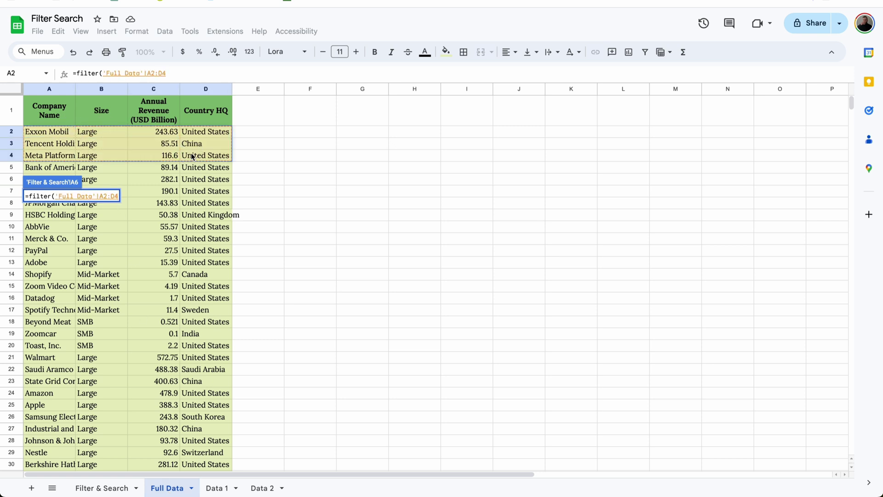
pyautogui.click(189, 68)
pyautogui.press('BackSpace')
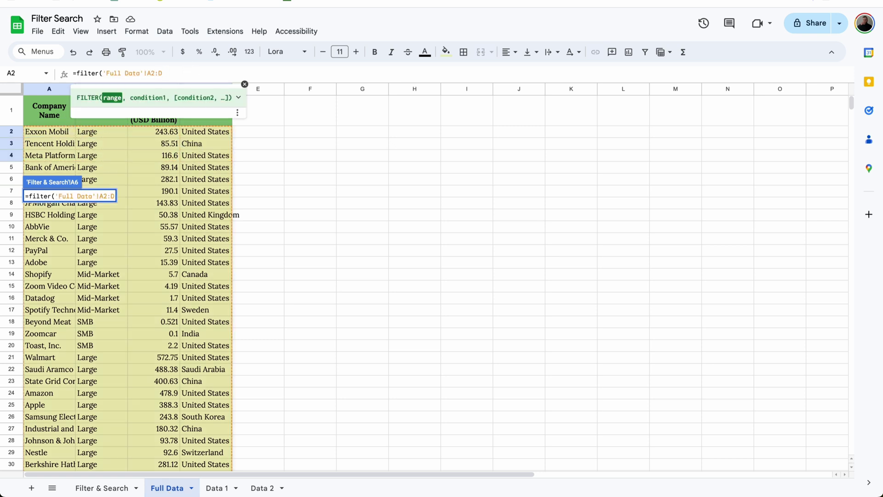
# Step: Add the condition SEARCH(A3,'Full Data'!A2:A) and commit the A6 formula
pyautogui.write(',searc')
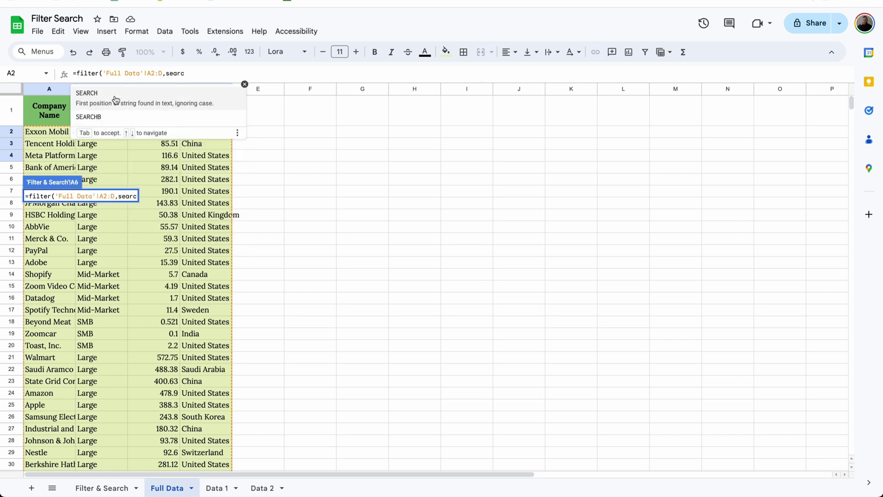
pyautogui.press('Tab')
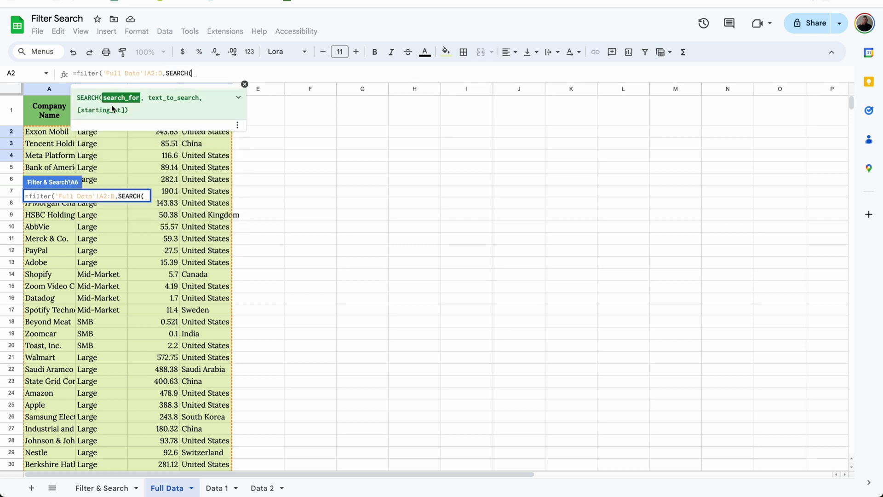
pyautogui.click(115, 486)
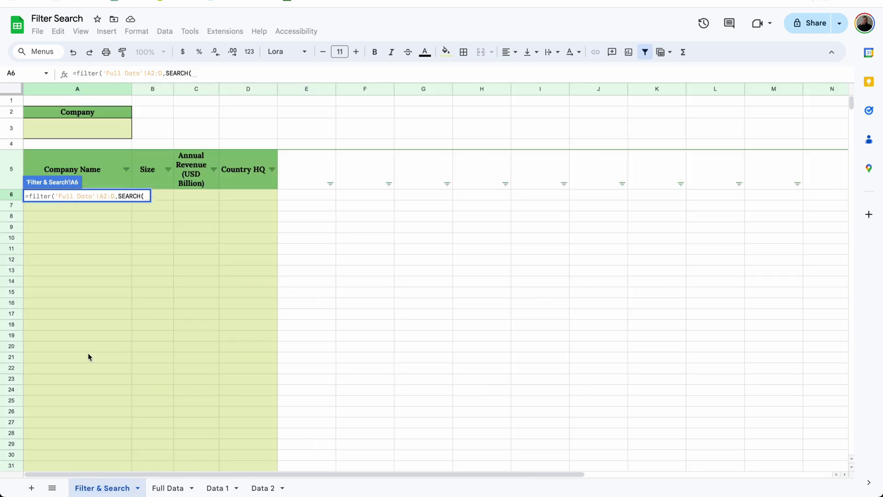
pyautogui.click(88, 132)
pyautogui.write(',')
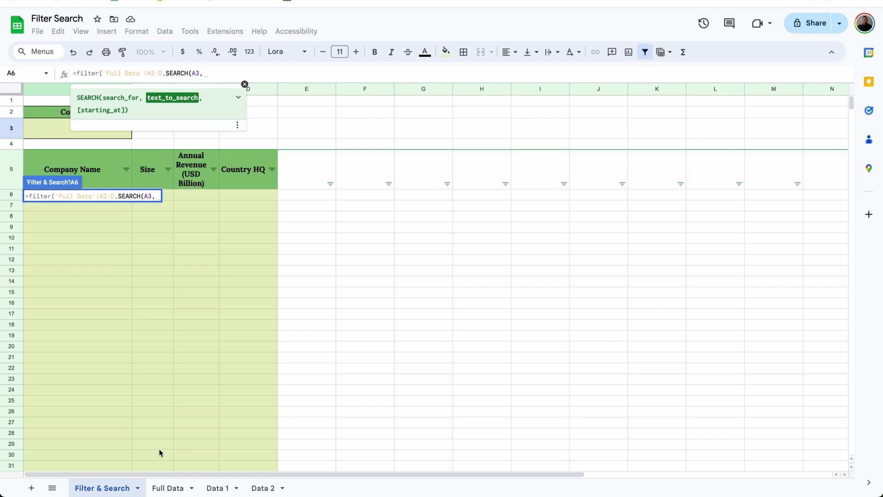
pyautogui.click(168, 487)
pyautogui.moveTo(51, 133); pyautogui.dragTo(65, 275)
pyautogui.press('BackSpace')
pyautogui.press('BackSpace')
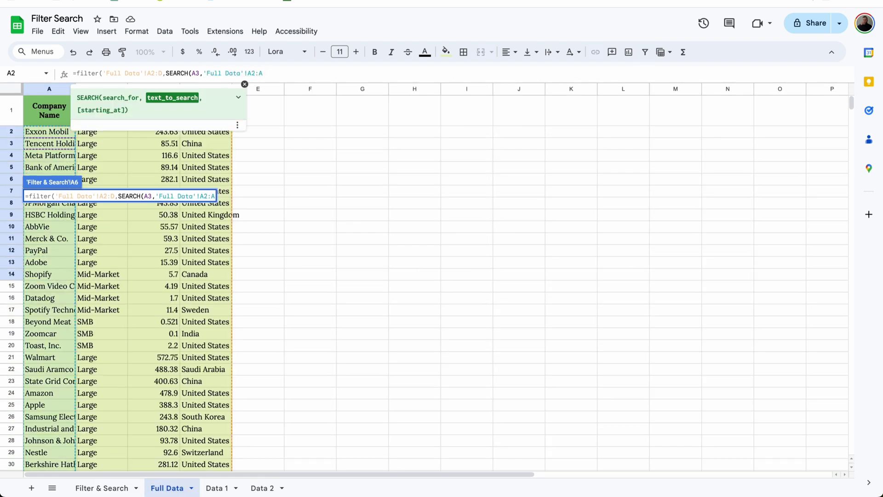
pyautogui.press('Return')
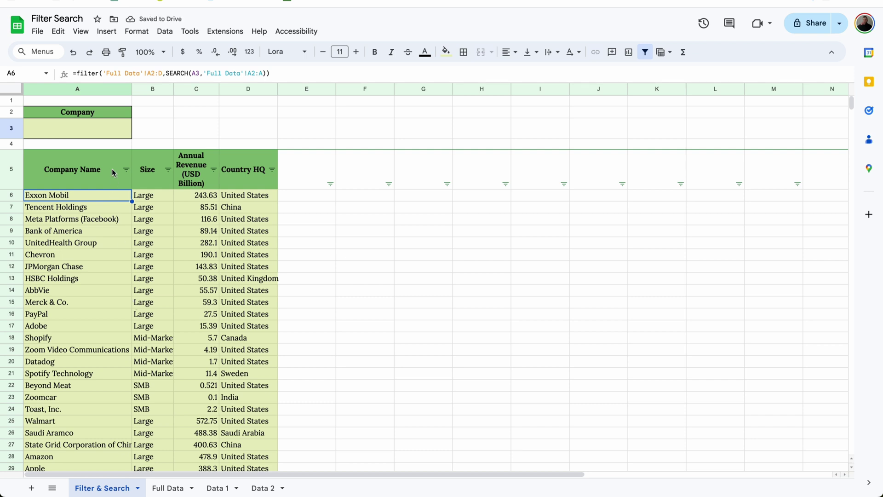
pyautogui.click(117, 124)
pyautogui.write('ho')
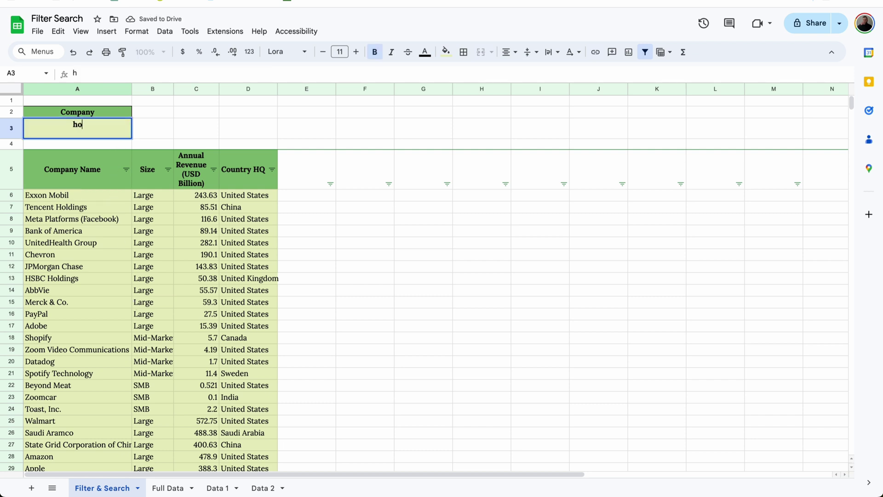
pyautogui.write('l')
pyautogui.press('Return')
pyautogui.click(117, 124)
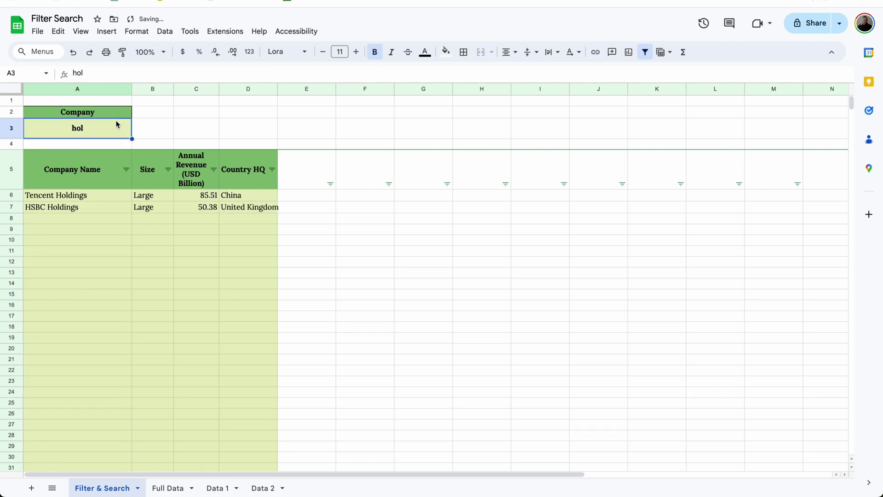
pyautogui.write('ch')
pyautogui.press('Return')
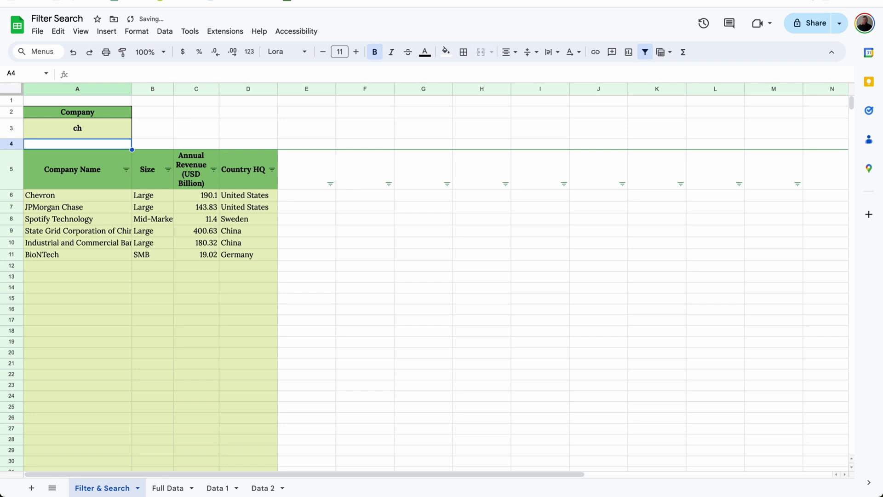
pyautogui.click(117, 130)
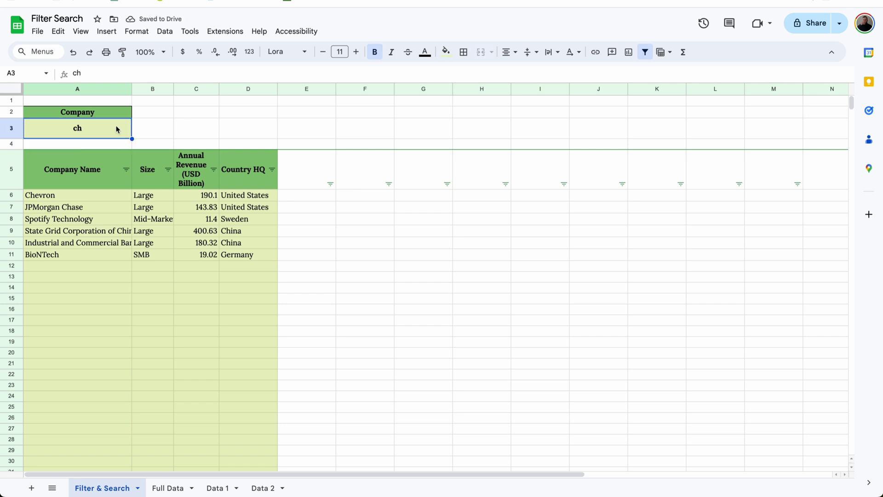
pyautogui.press('Delete')
pyautogui.click(89, 195)
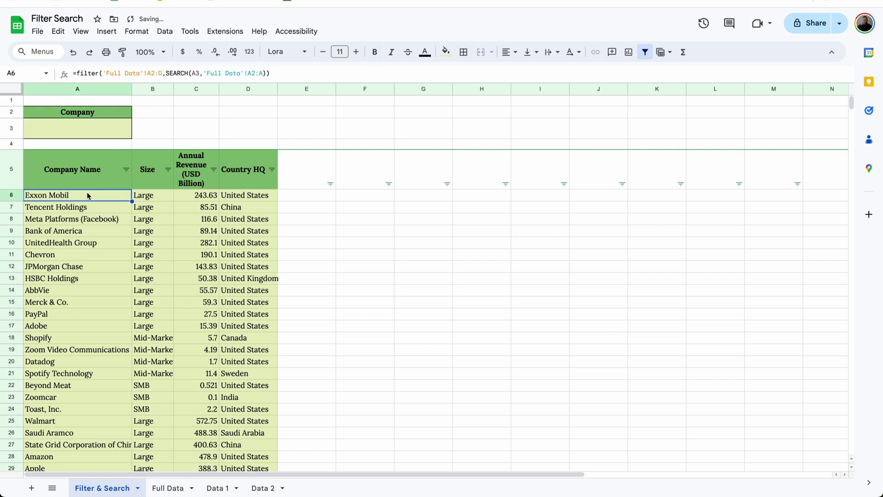
# Step: Replace A6's 'Full Data'!A2:D range with Full Data's filtered VSTACK expression
pyautogui.click(173, 488)
pyautogui.moveTo(76, 73); pyautogui.dragTo(389, 74)
pyautogui.hotkey('ctrl', 'c')
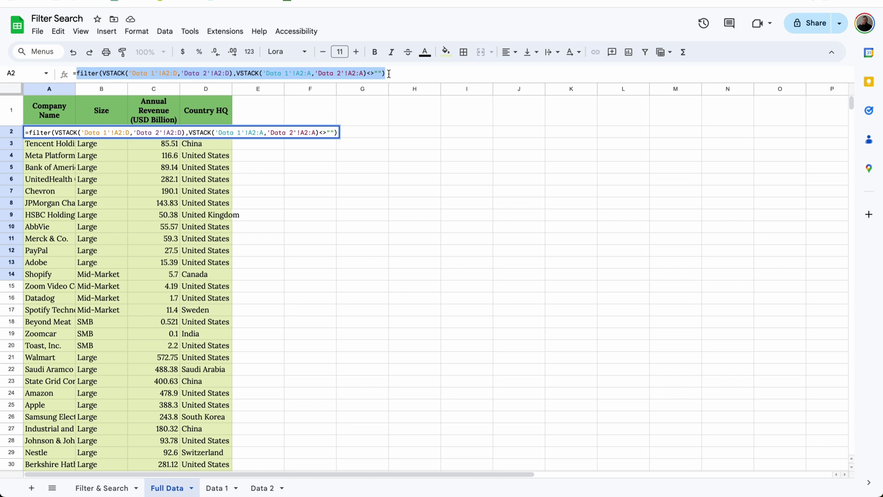
pyautogui.press('Return')
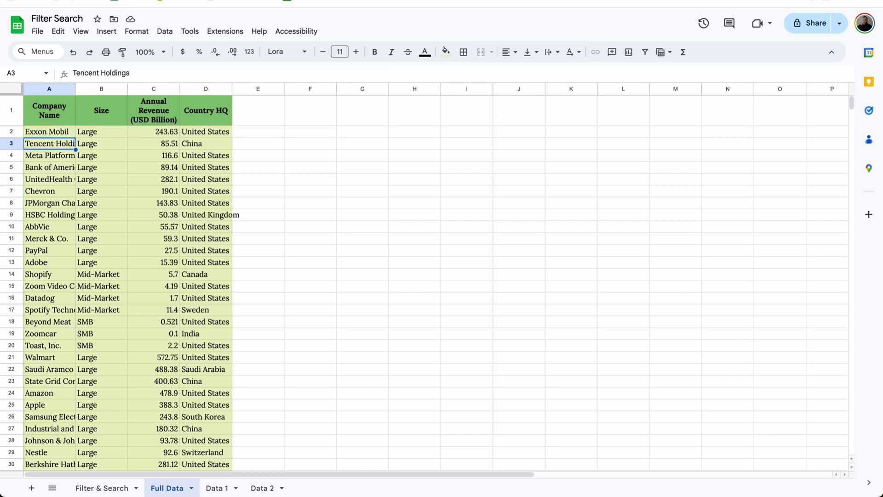
pyautogui.click(114, 487)
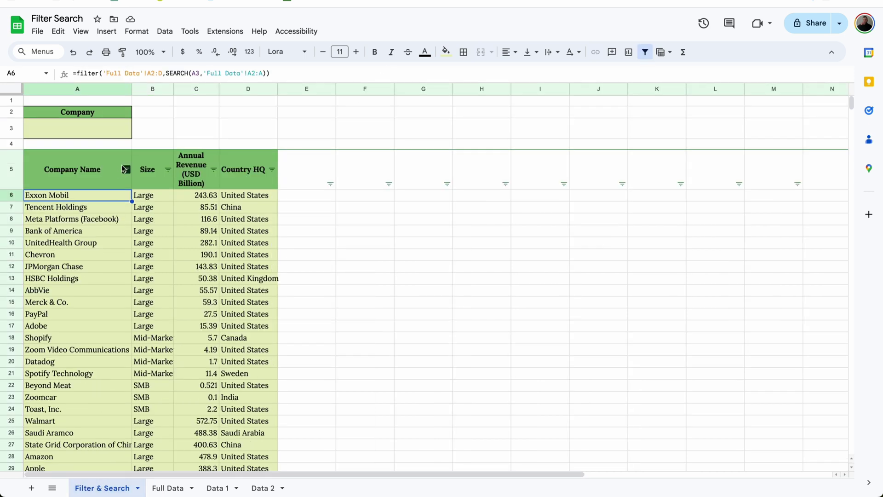
pyautogui.moveTo(161, 73); pyautogui.dragTo(103, 72)
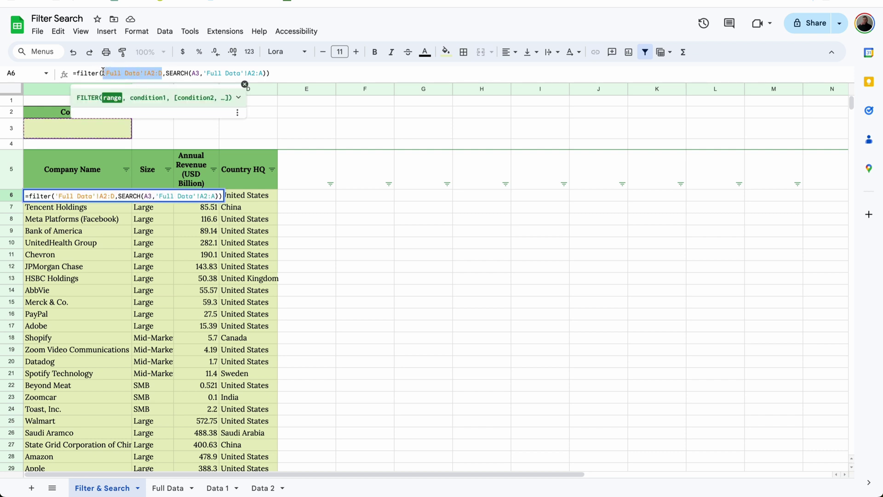
pyautogui.hotkey('ctrl', 'v')
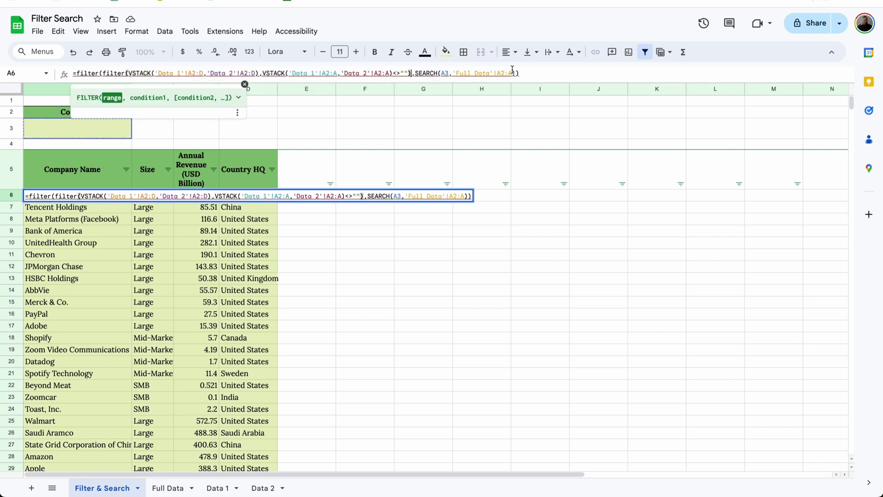
# Step: Replace the 'Full Data'!A2:A search range with the stacked expression narrowed to column A
pyautogui.moveTo(513, 73); pyautogui.dragTo(454, 72)
pyautogui.press('BackSpace')
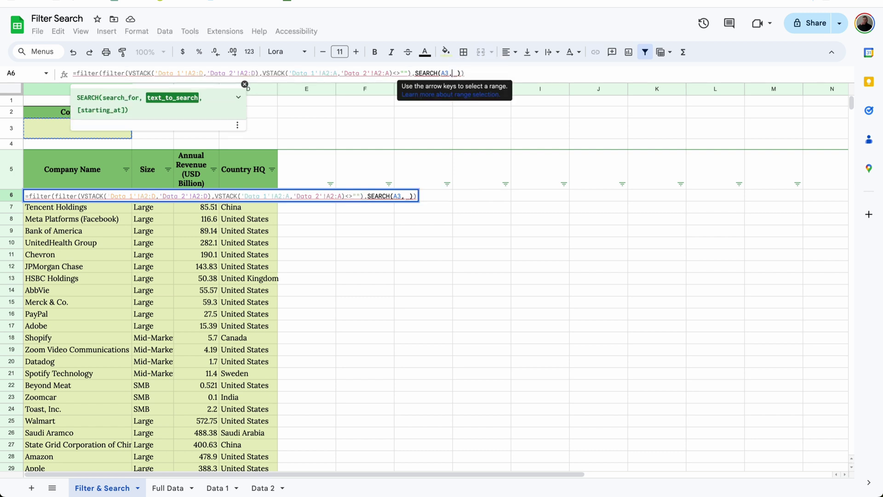
pyautogui.hotkey('ctrl', 'v')
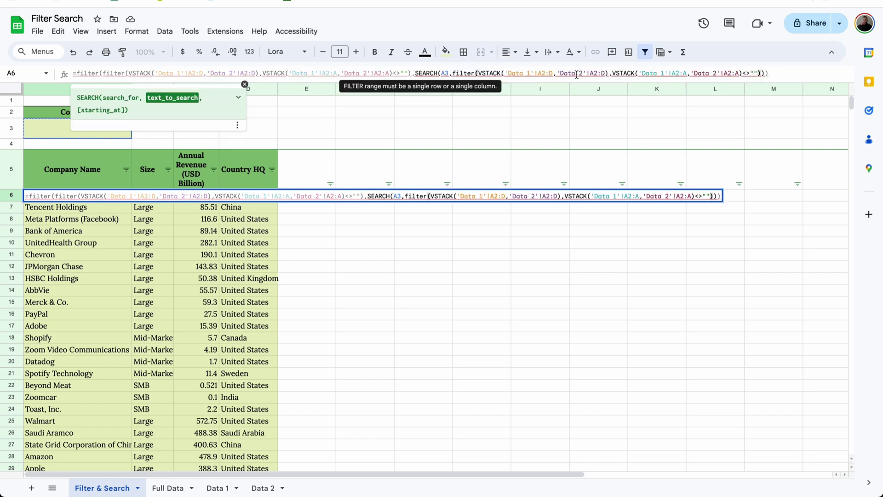
pyautogui.click(552, 73)
pyautogui.press('BackSpace')
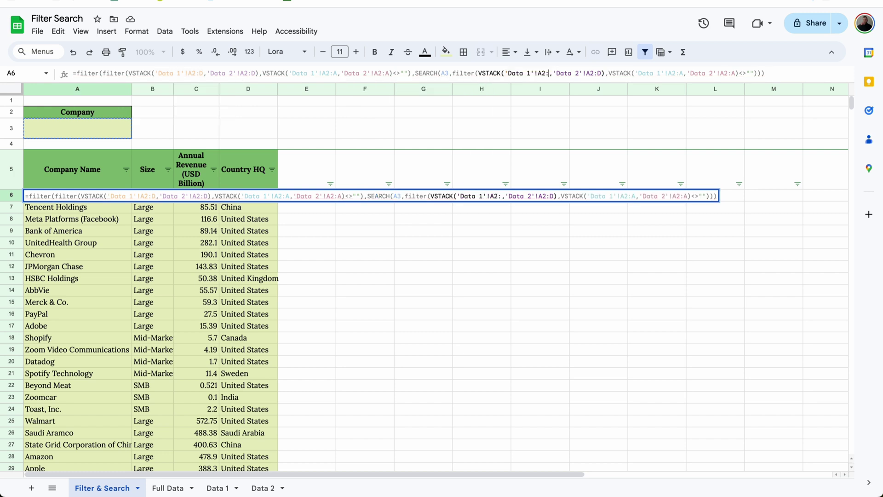
pyautogui.write('A')
pyautogui.click(604, 74)
pyautogui.press('BackSpace')
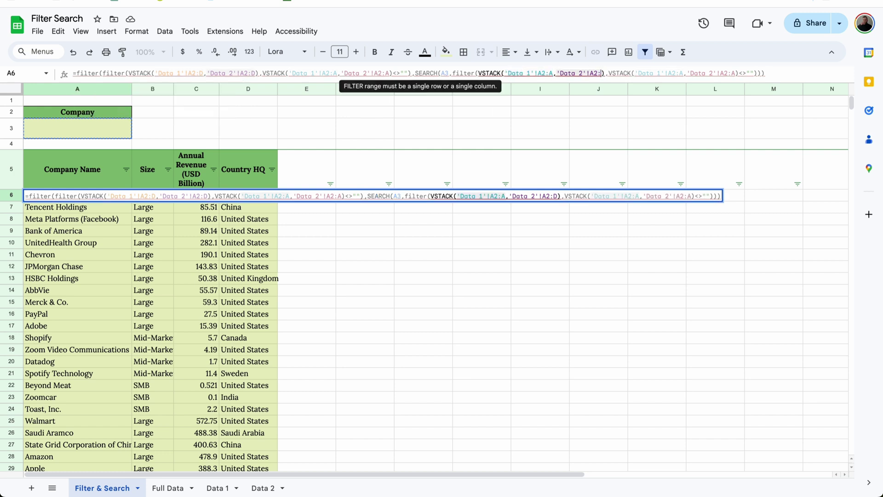
pyautogui.write('A')
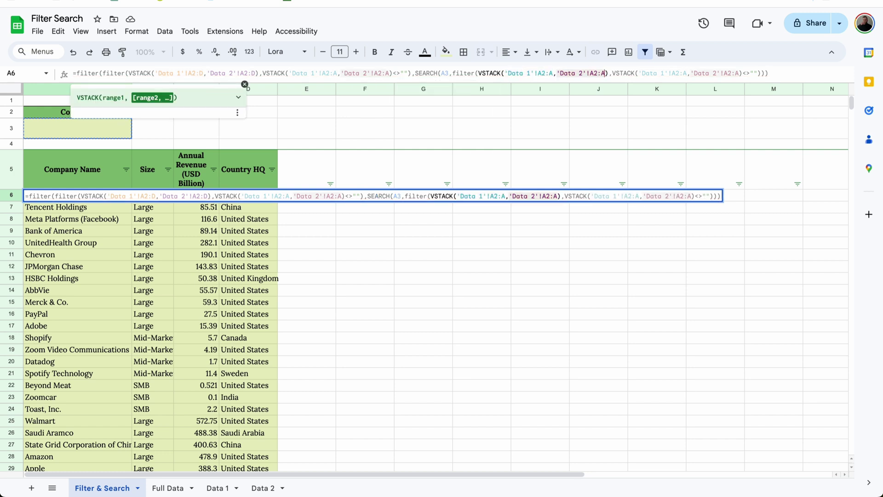
pyautogui.press('Return')
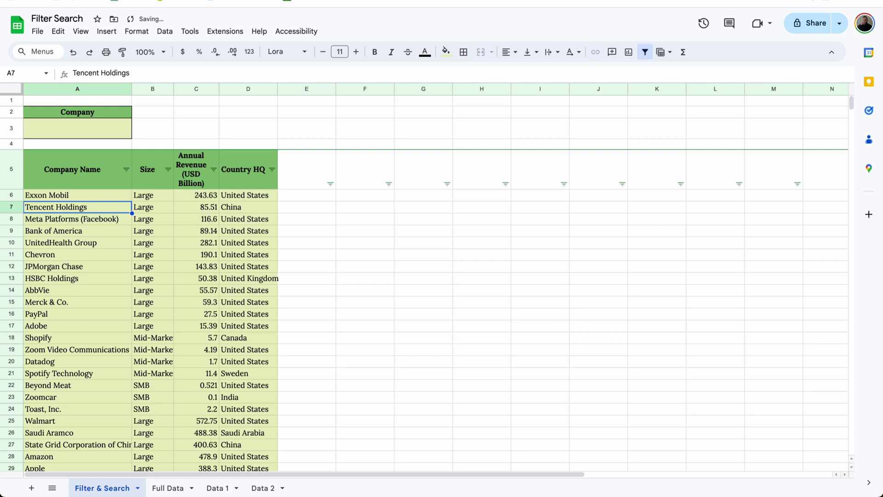
# Step: Search for 'am' in A3 to list the four matching companies
pyautogui.click(122, 133)
pyautogui.write('am')
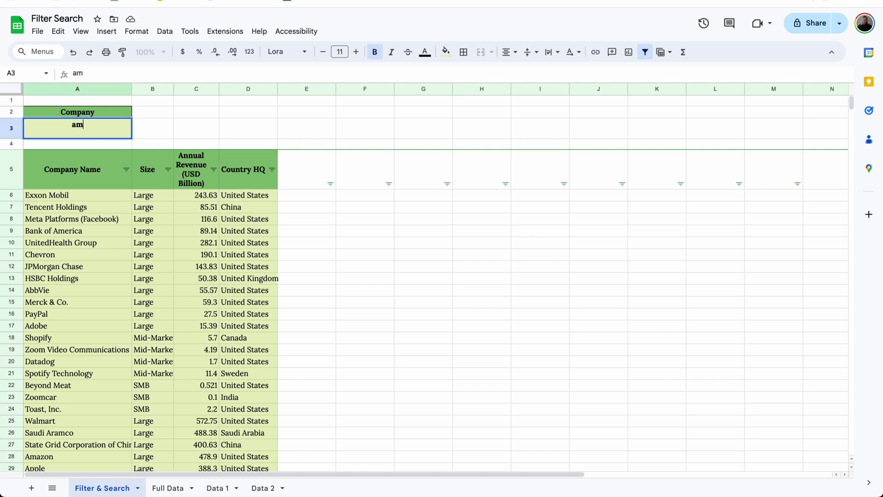
pyautogui.press('Return')
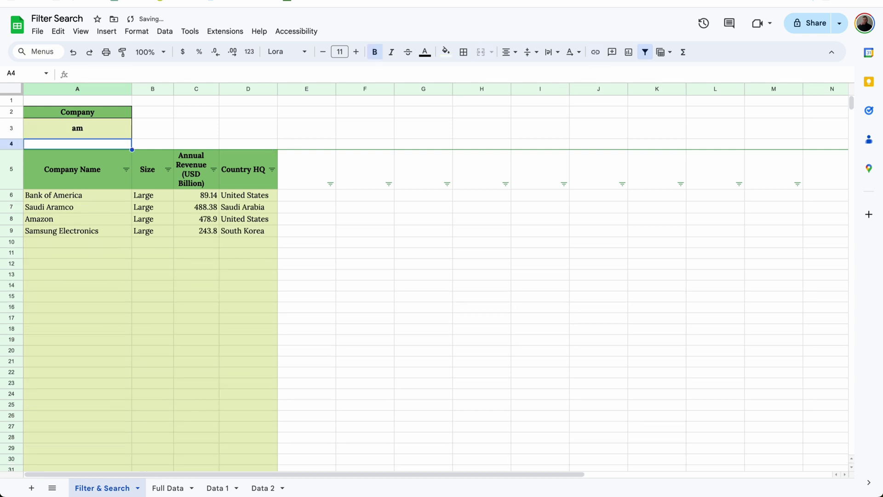
# Step: Delete the Full Data sheet
pyautogui.click(166, 486)
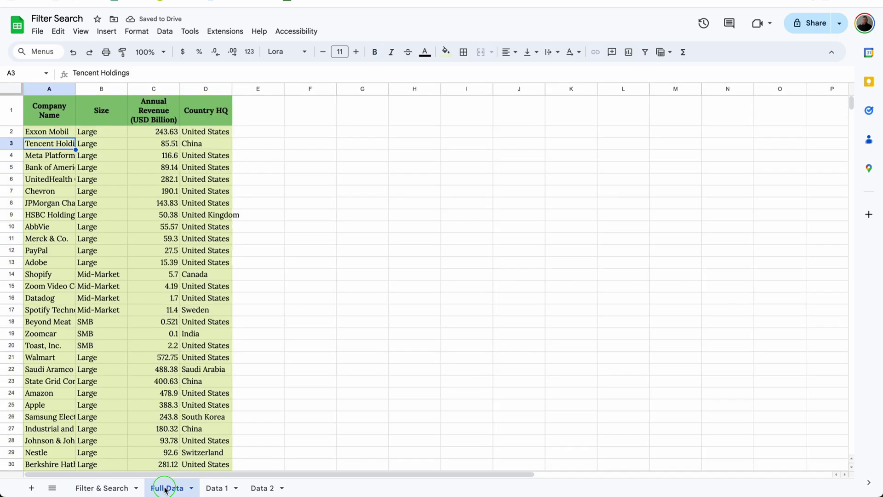
pyautogui.rightClick(166, 487)
pyautogui.click(189, 309)
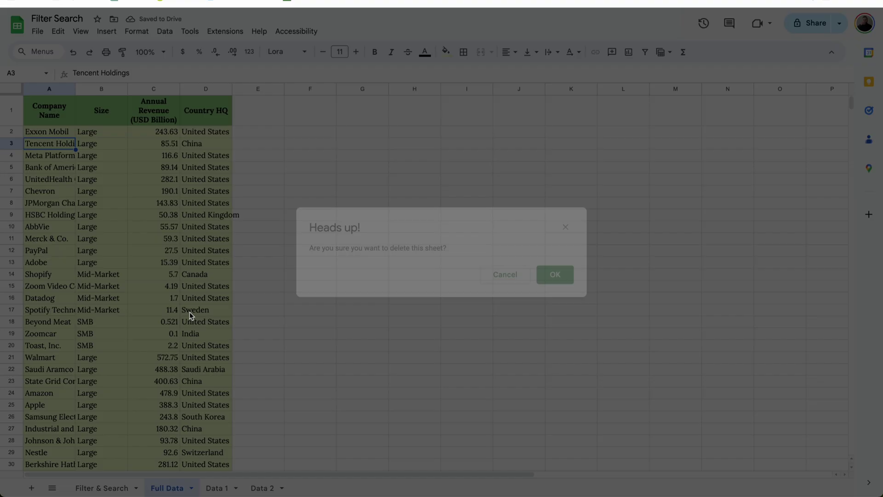
pyautogui.click(554, 276)
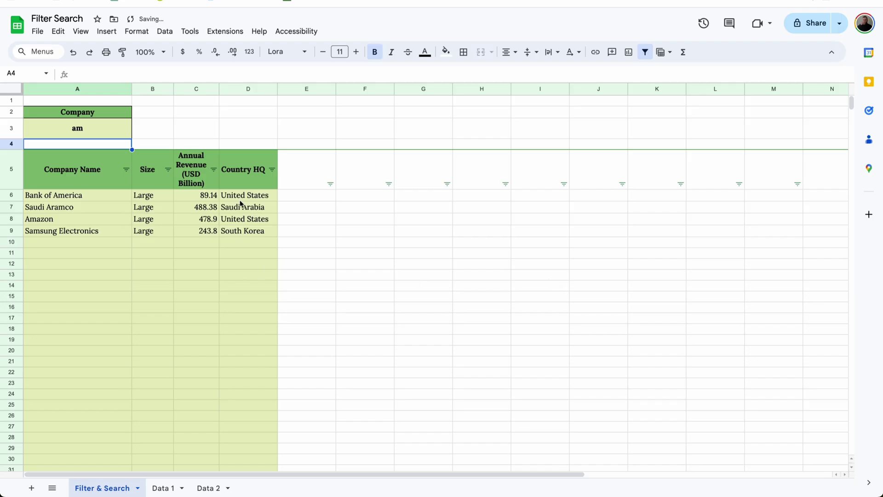
# Step: Enlarge the formula bar to read A6's full multi-line formula, then recommit it
pyautogui.click(110, 202)
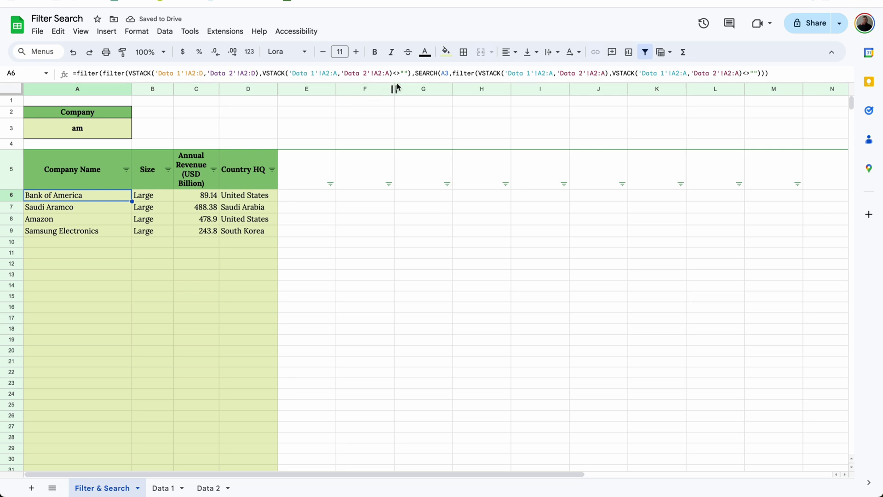
pyautogui.moveTo(406, 83); pyautogui.dragTo(405, 131)
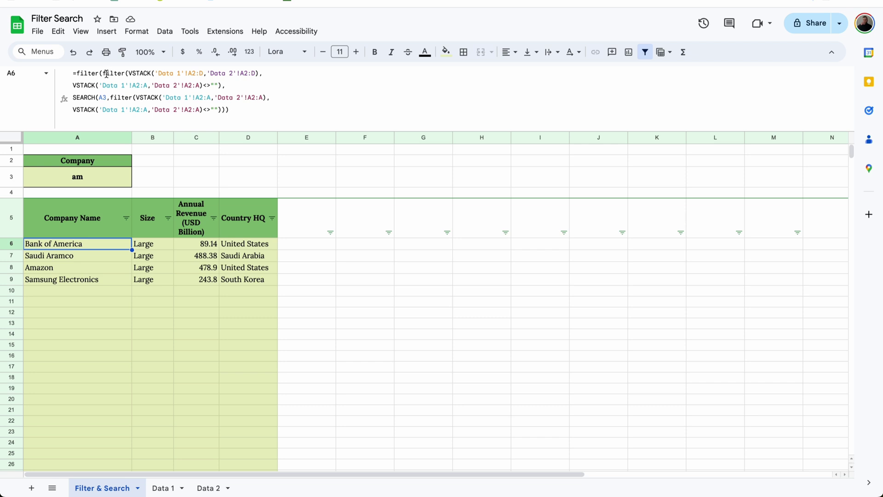
pyautogui.click(104, 74)
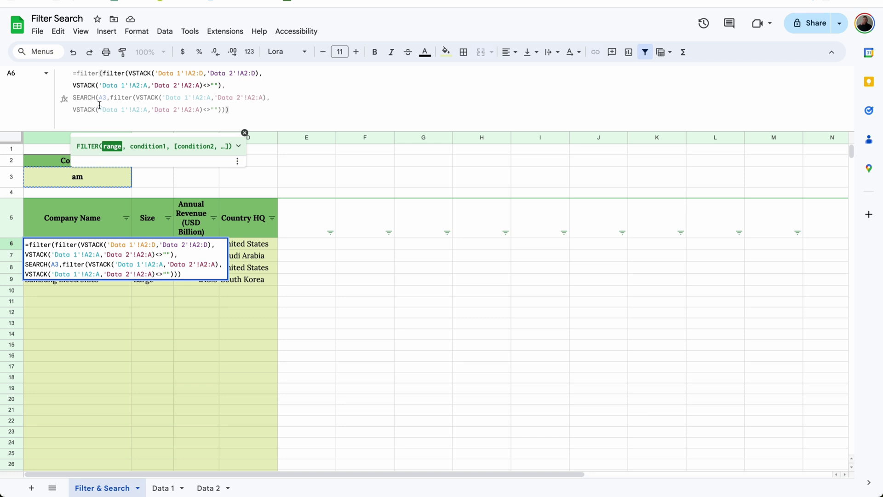
pyautogui.click(235, 119)
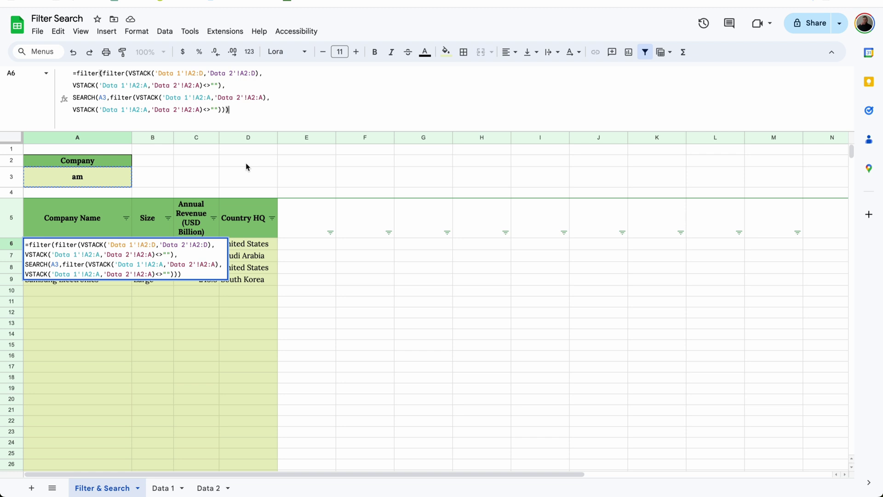
pyautogui.press('Return')
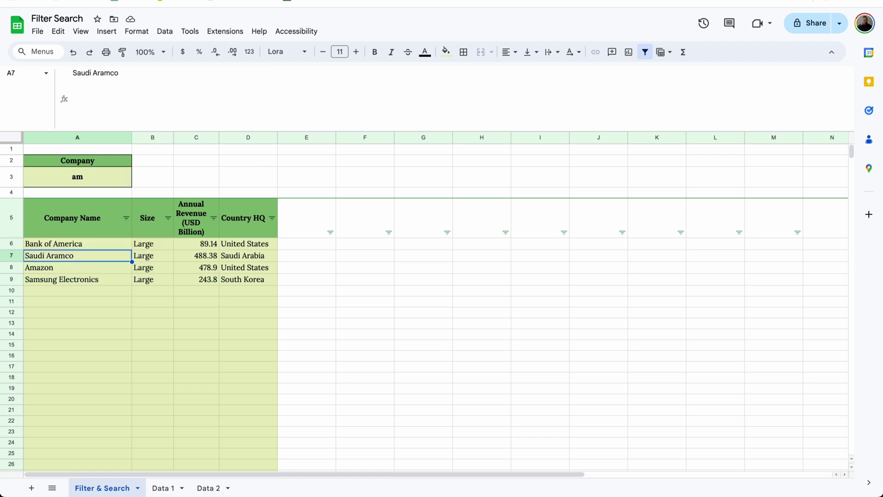